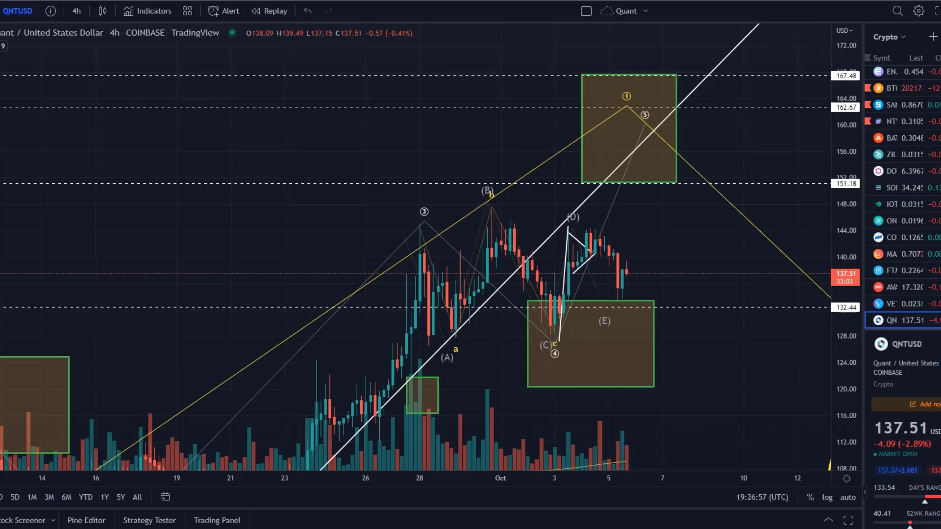
Step: Trace the price swings from the wave 3 peak to the latest candles with a yellow brush stroke, and delete the stroke
drag(837, 188, 881, 316)
drag(726, 374, 647, 354)
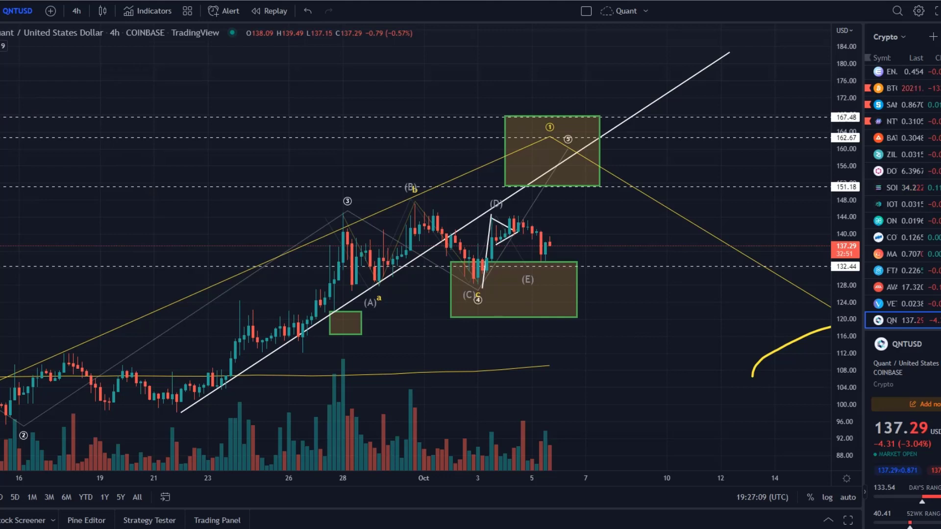
mouse_move(348, 225)
mouse_down()
mouse_move(378, 277)
mouse_move(409, 216)
mouse_move(473, 288)
mouse_move(510, 223)
mouse_move(523, 225)
mouse_move(545, 258)
mouse_up()
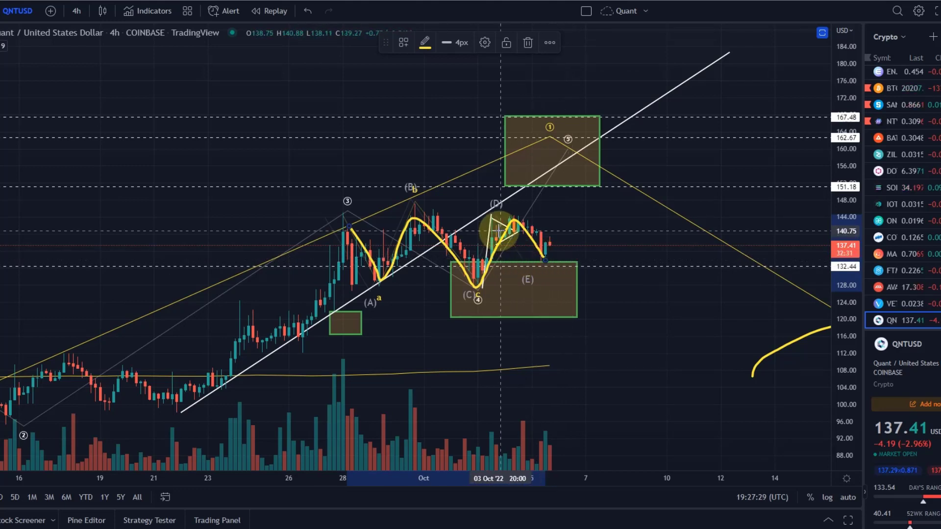
key(Delete)
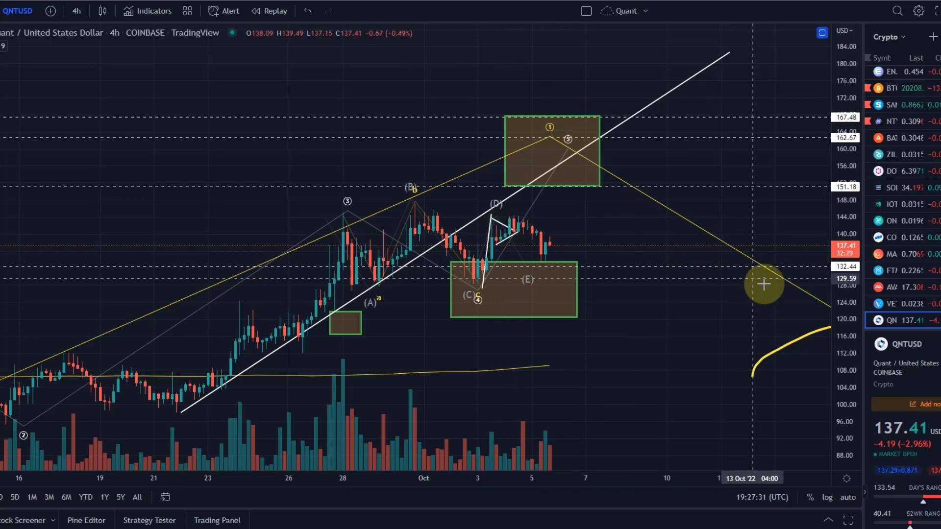
Step: Brush the (A) to (E) swings and a projected rally to about 158 in yellow, and remove these strokes
drag(852, 309, 833, 98)
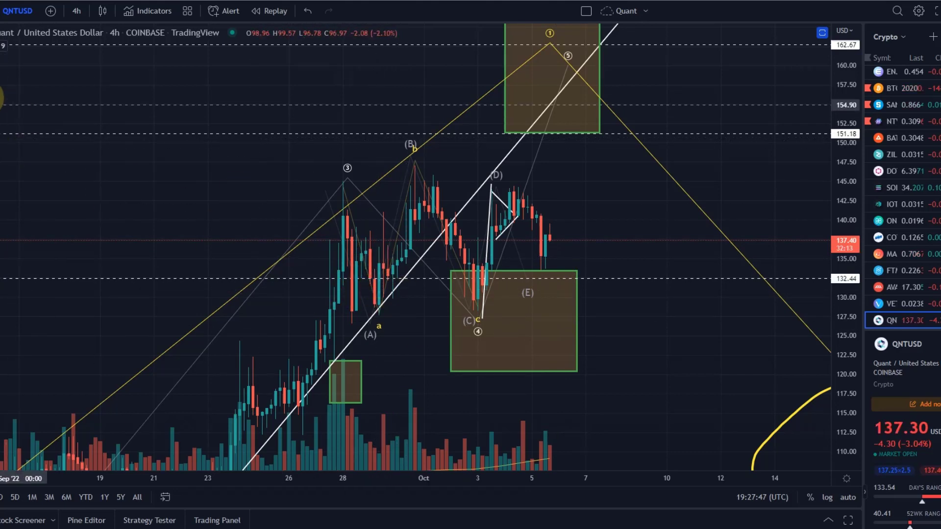
mouse_move(332, 210)
mouse_down()
mouse_move(350, 274)
mouse_move(410, 250)
mouse_up()
mouse_move(417, 213)
mouse_down()
mouse_move(466, 287)
mouse_move(505, 196)
mouse_move(553, 280)
mouse_up()
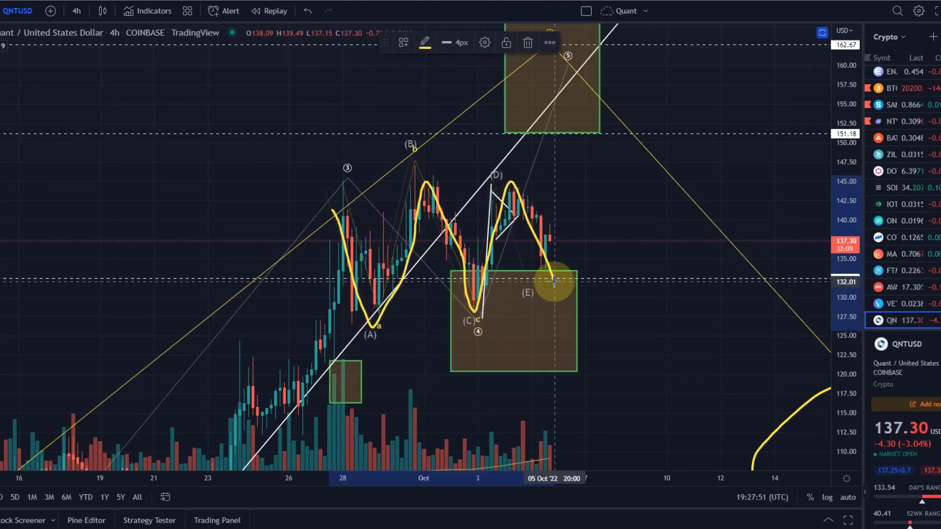
mouse_move(554, 281)
mouse_down()
mouse_move(615, 98)
mouse_move(635, 108)
mouse_up()
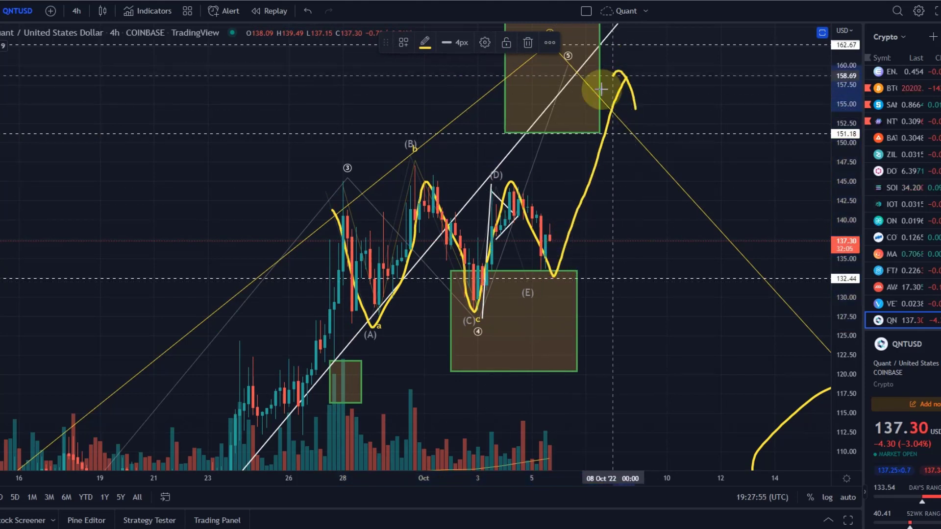
key(Delete)
scroll(614, 212, down, 2)
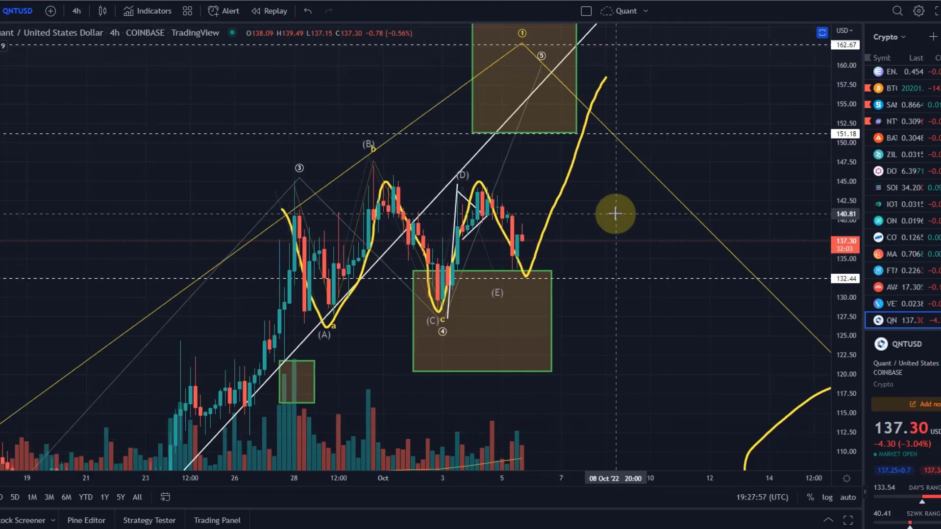
click(310, 11)
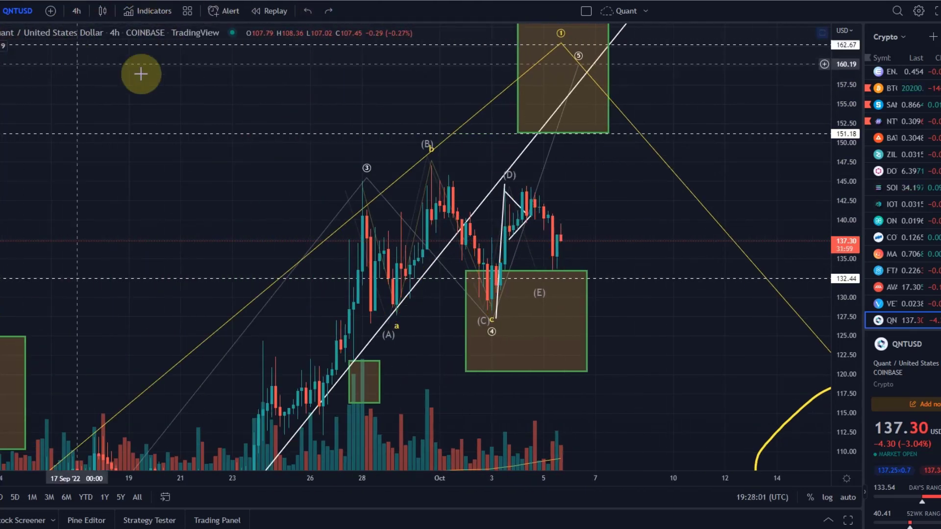
Step: Reposition the white wave 4 point of the impulse count to about 125.77 on 03 Oct '22, near the (C) low
drag(292, 121, 261, 186)
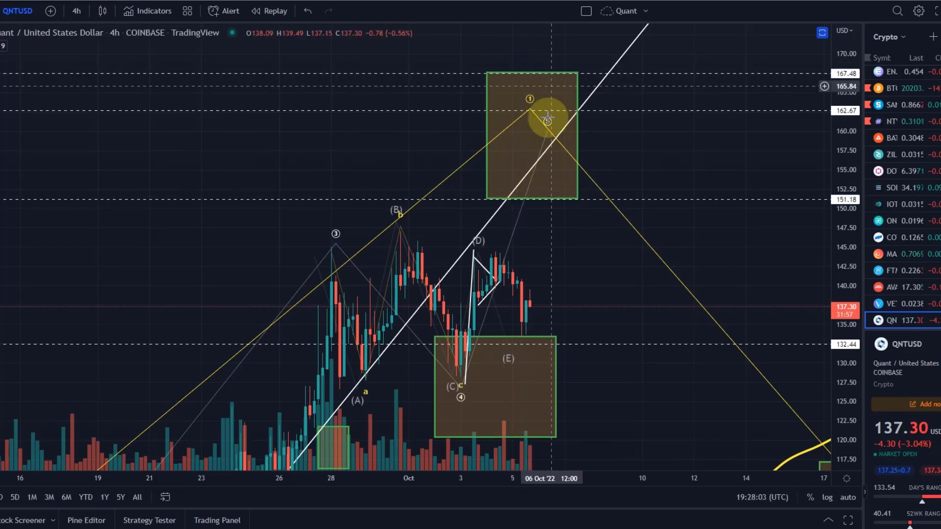
drag(598, 281, 660, 234)
drag(850, 179, 876, 272)
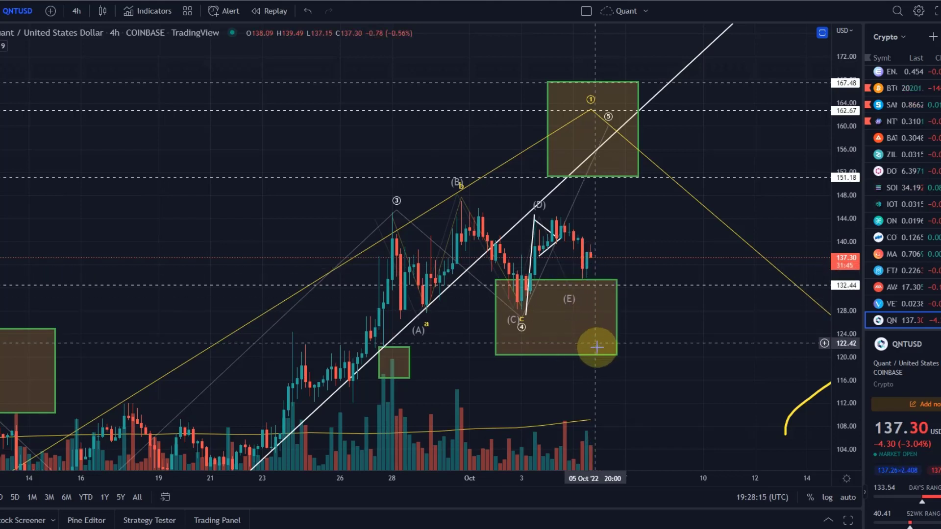
click(525, 317)
drag(524, 330, 517, 326)
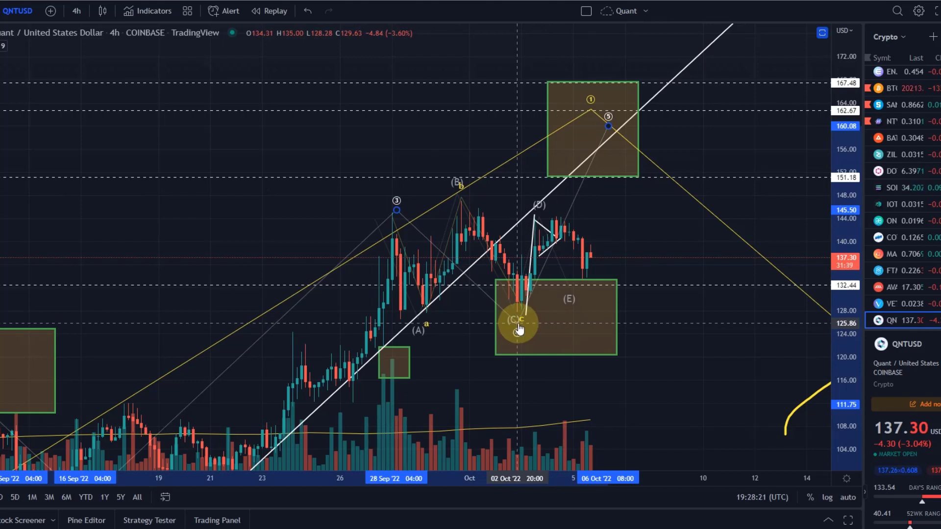
drag(520, 329, 522, 329)
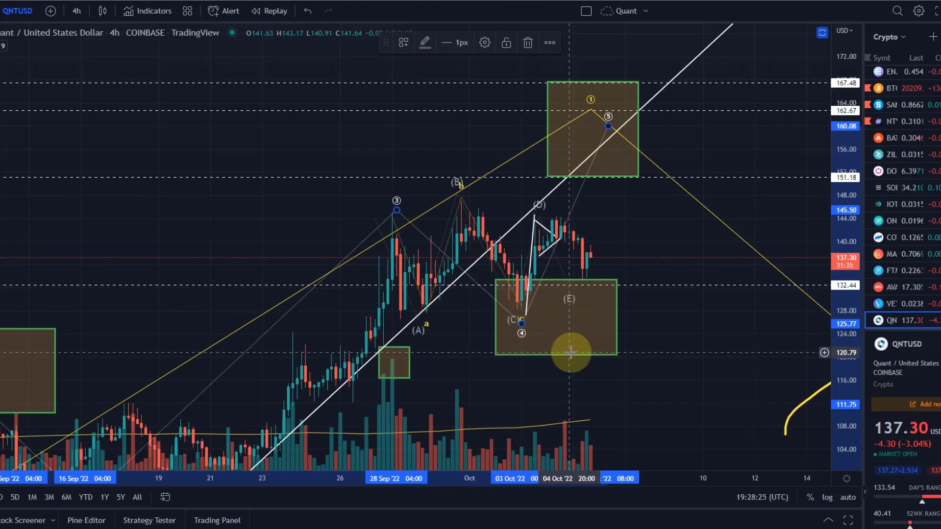
Step: Move the white impulse count's wave 4 point to about 126.25 on 03 Oct '22 and its wave 5 point to about 154.77
mouse_move(715, 336)
mouse_down()
mouse_move(583, 252)
mouse_move(597, 324)
mouse_up()
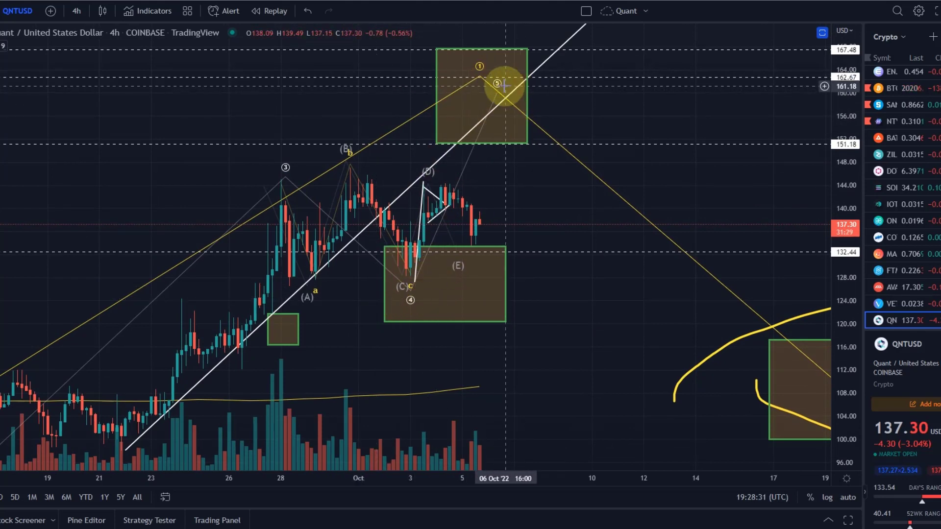
drag(496, 90, 363, 158)
click(406, 296)
mouse_move(410, 296)
mouse_down()
mouse_move(316, 281)
mouse_move(423, 295)
mouse_move(415, 288)
mouse_up()
click(368, 171)
drag(361, 158, 493, 123)
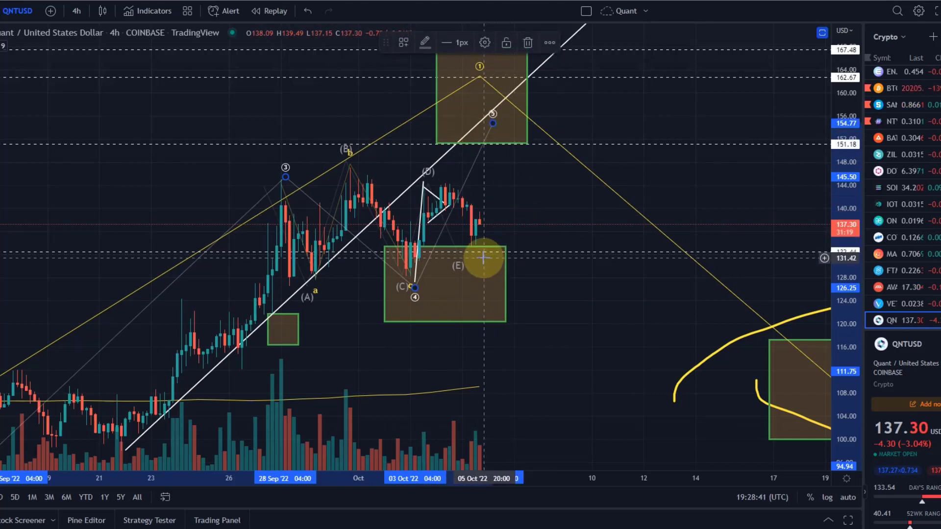
Step: Try the yellow wave 1 point above the (B) peak at about 153.83, and place it at about 162.71 on 06 Oct '22
mouse_move(596, 342)
mouse_down()
mouse_move(567, 306)
mouse_move(528, 285)
mouse_up()
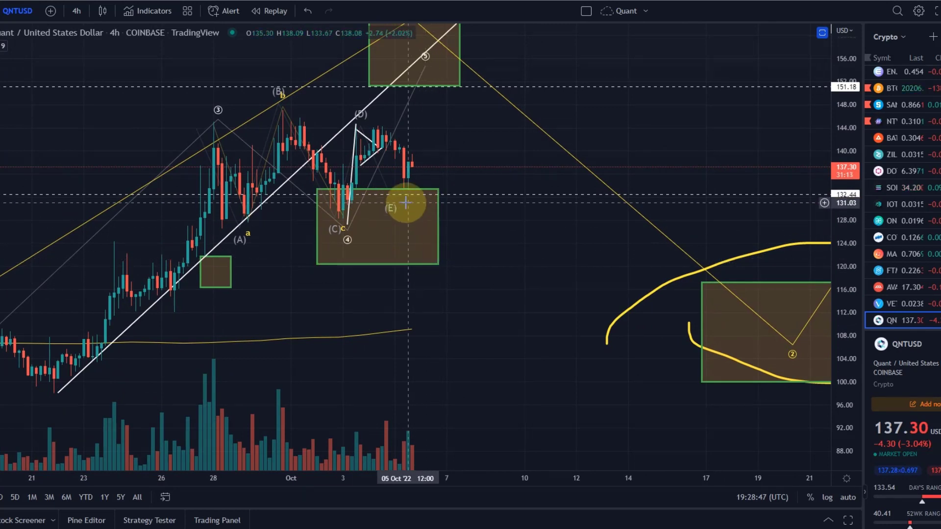
click(459, 84)
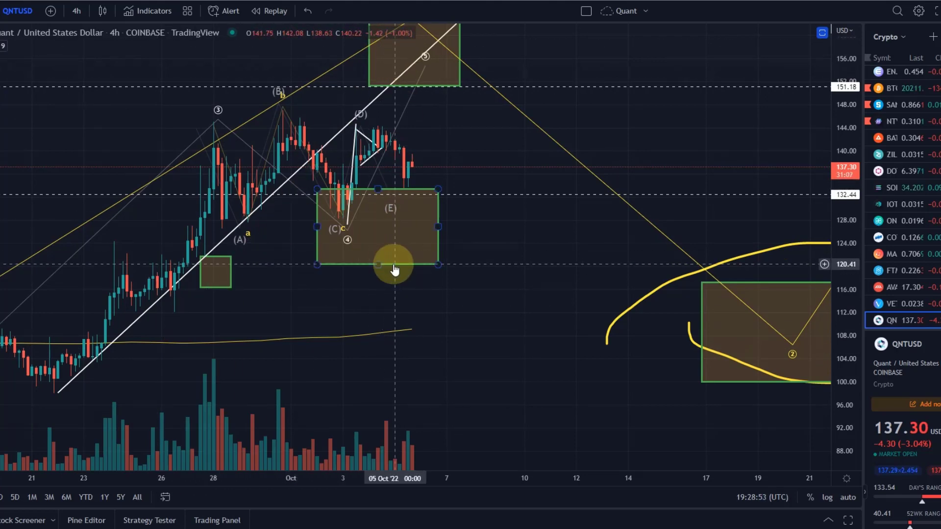
drag(837, 158, 872, 294)
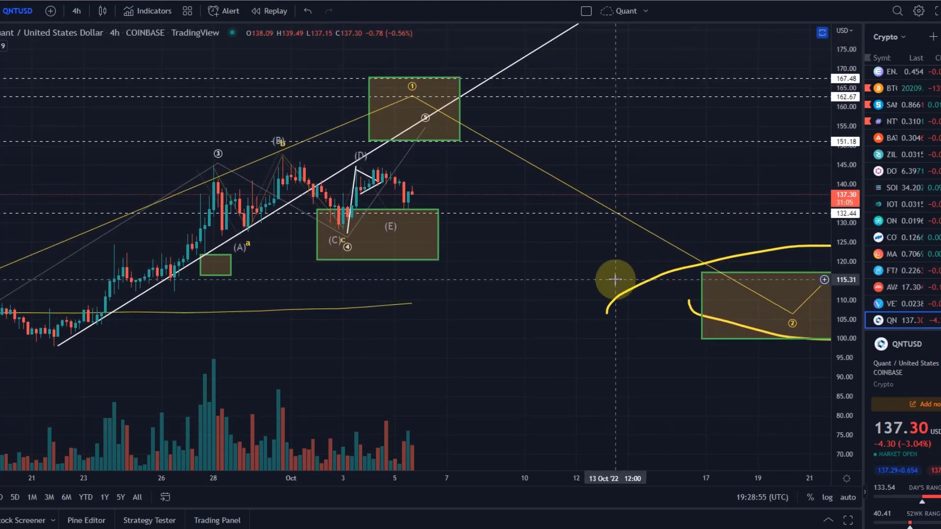
scroll(615, 279, down, 6)
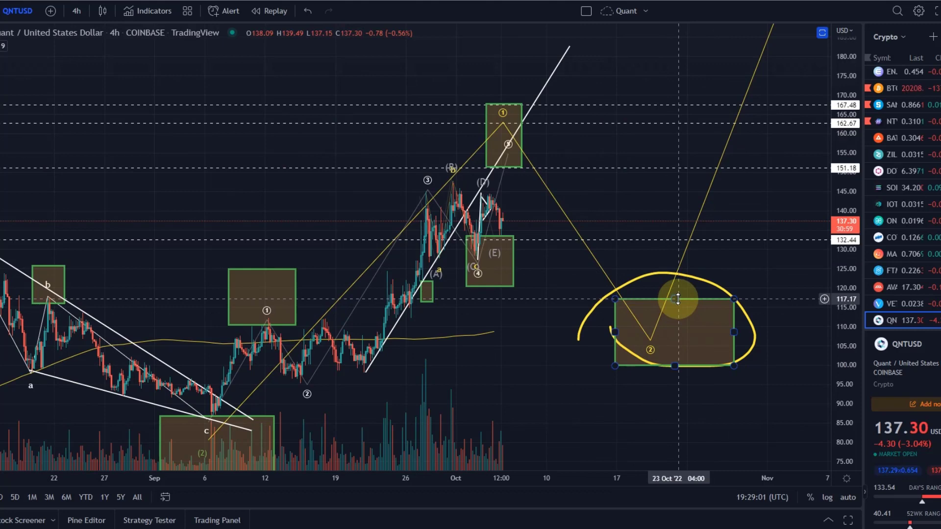
click(499, 162)
mouse_move(505, 127)
mouse_down()
mouse_move(488, 128)
mouse_move(500, 142)
mouse_move(497, 126)
mouse_move(449, 158)
mouse_move(456, 203)
mouse_move(452, 164)
mouse_up()
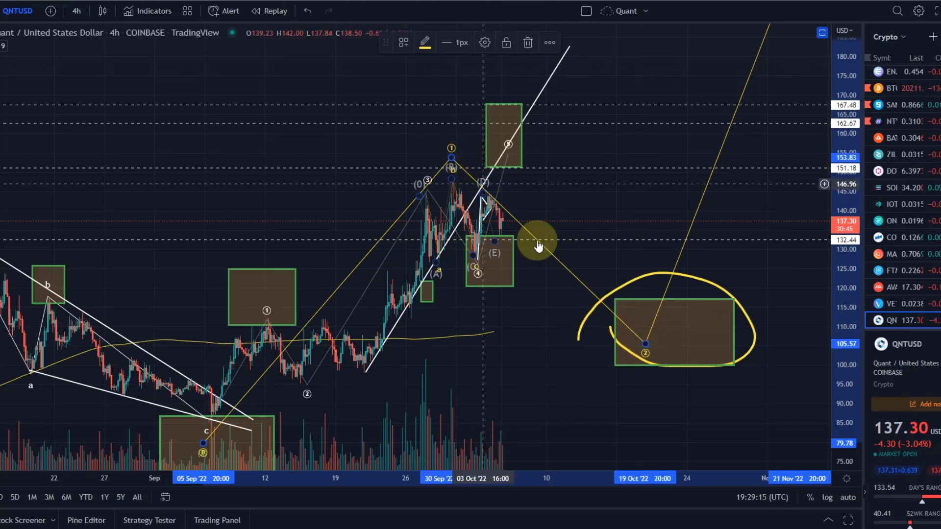
drag(451, 158, 509, 123)
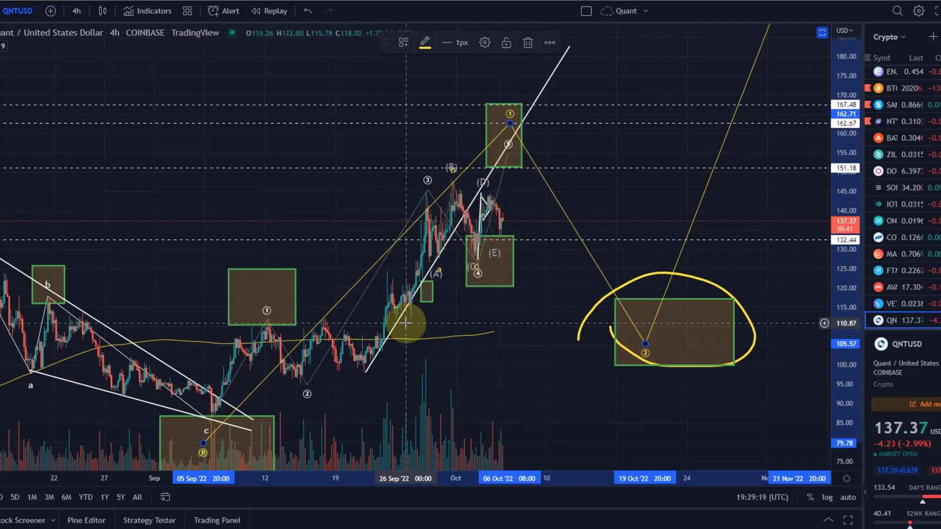
Step: Raise the white wave 5 point to about 158.56 on 06 Oct '22, inside the upper target box
scroll(438, 308, up, 9)
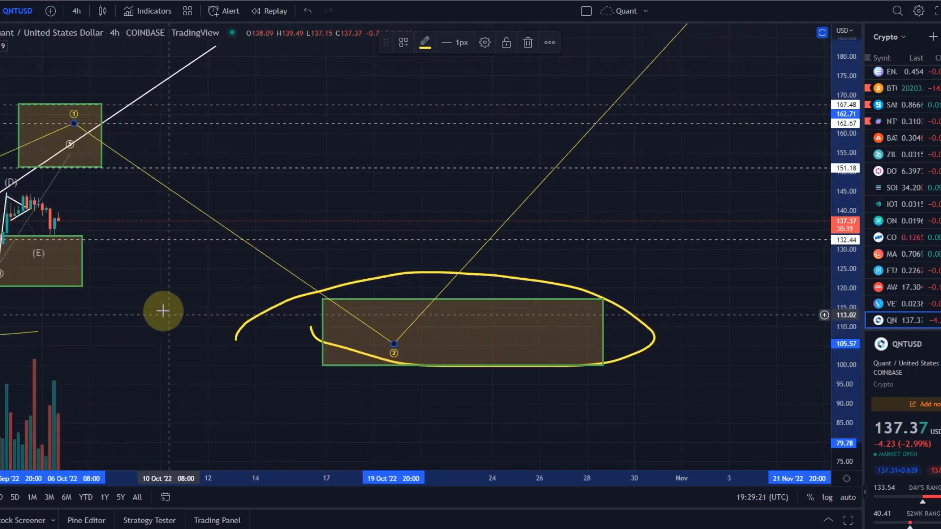
drag(171, 310, 679, 319)
scroll(490, 285, up, 2)
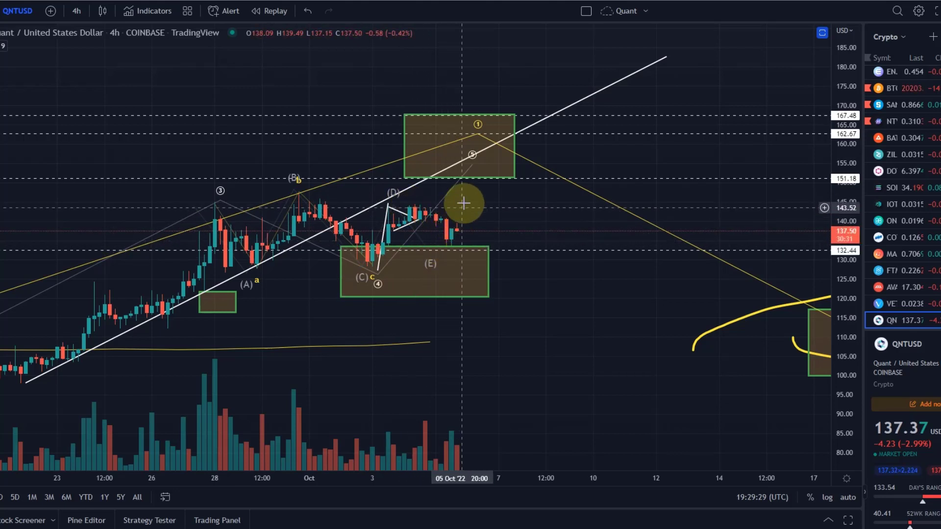
click(475, 166)
drag(482, 157, 477, 150)
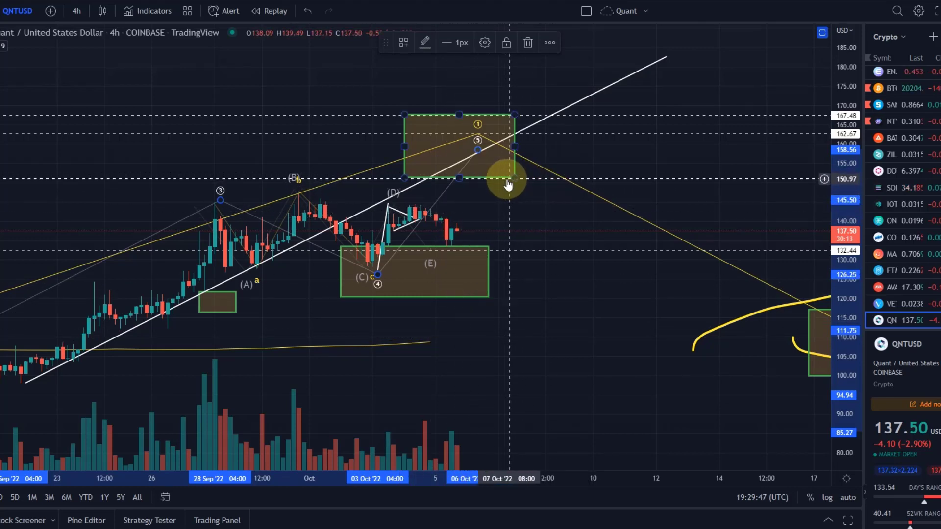
Step: Project a Fibonacci extension from about 128.06 near (C) to 144.38 near (D) and 133.64, and delete it
drag(512, 221, 563, 222)
click(441, 281)
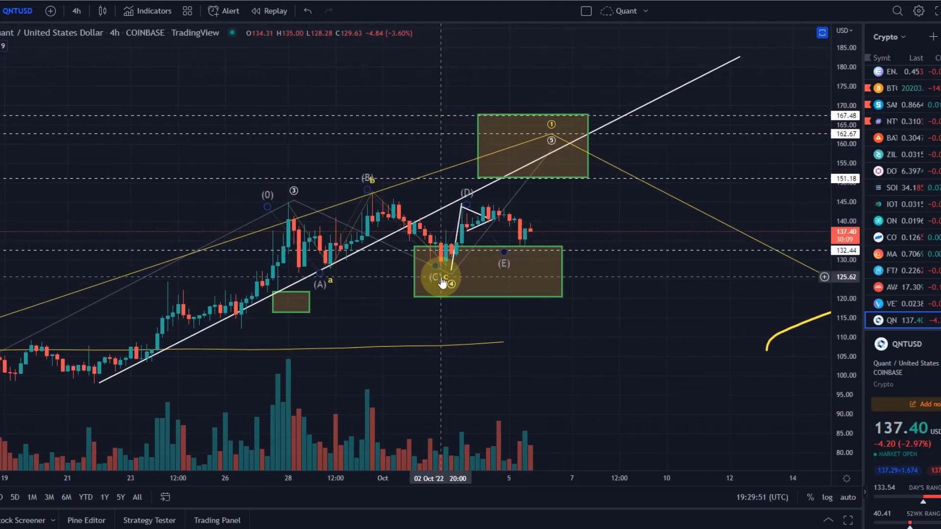
click(520, 243)
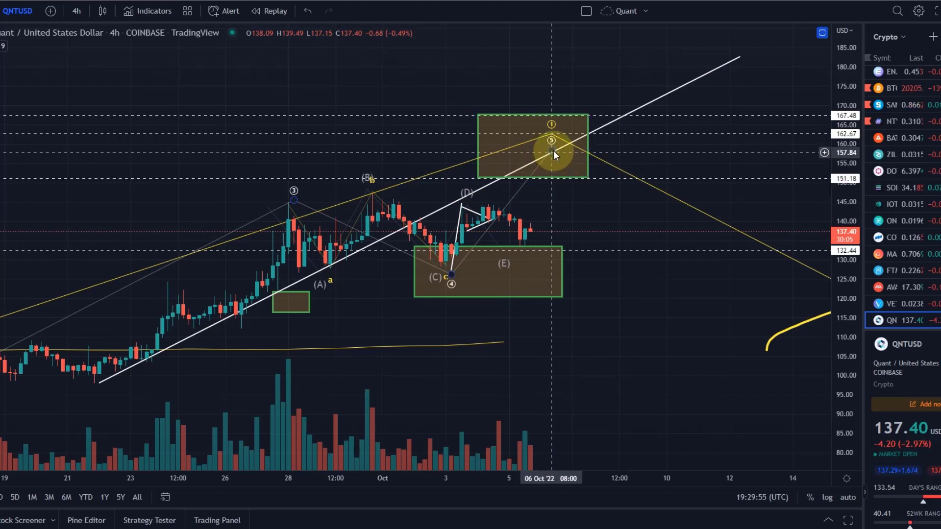
click(2, 84)
click(20, 100)
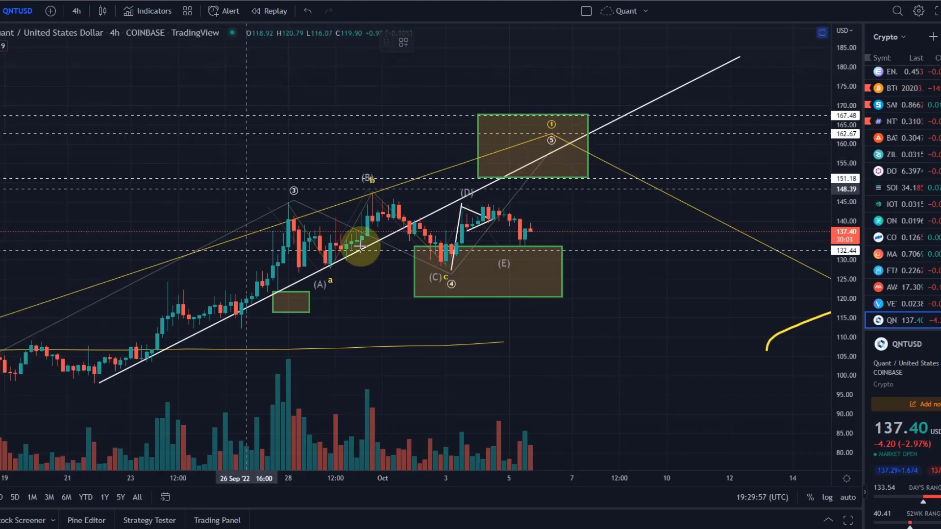
click(424, 267)
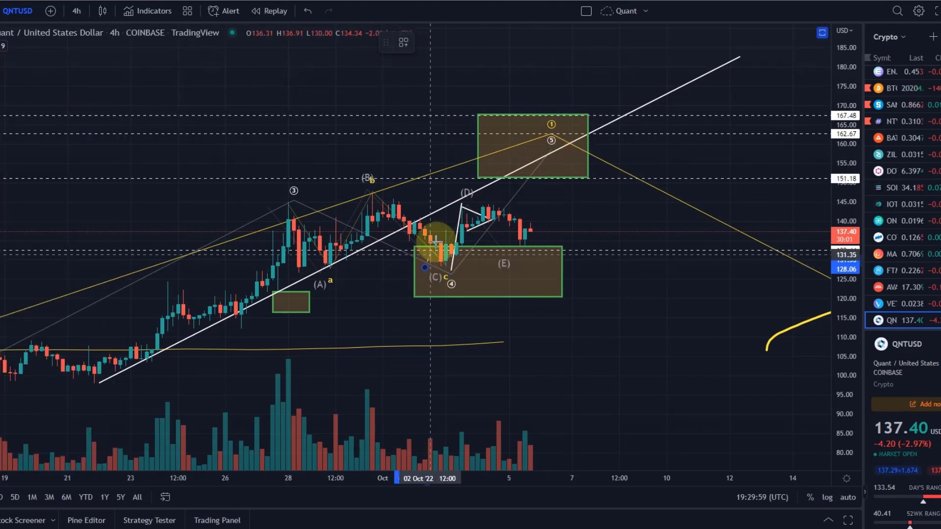
click(453, 203)
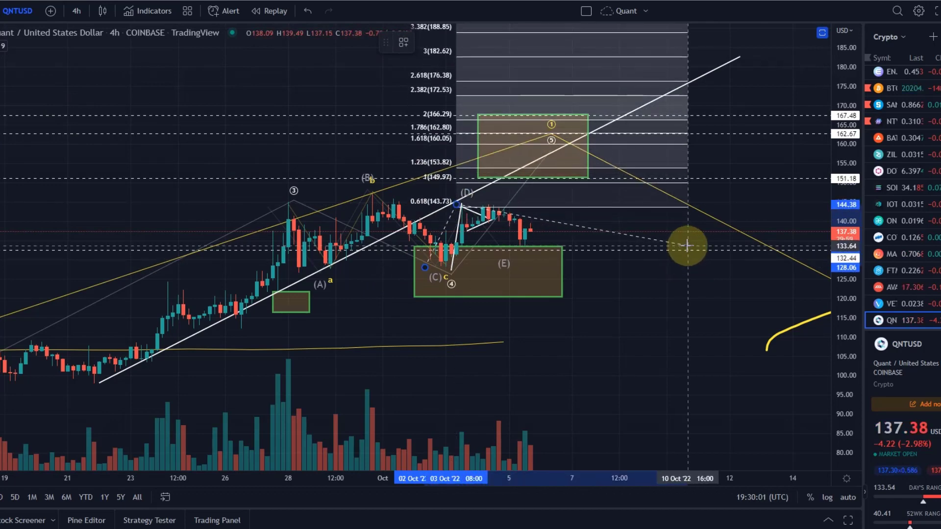
click(687, 246)
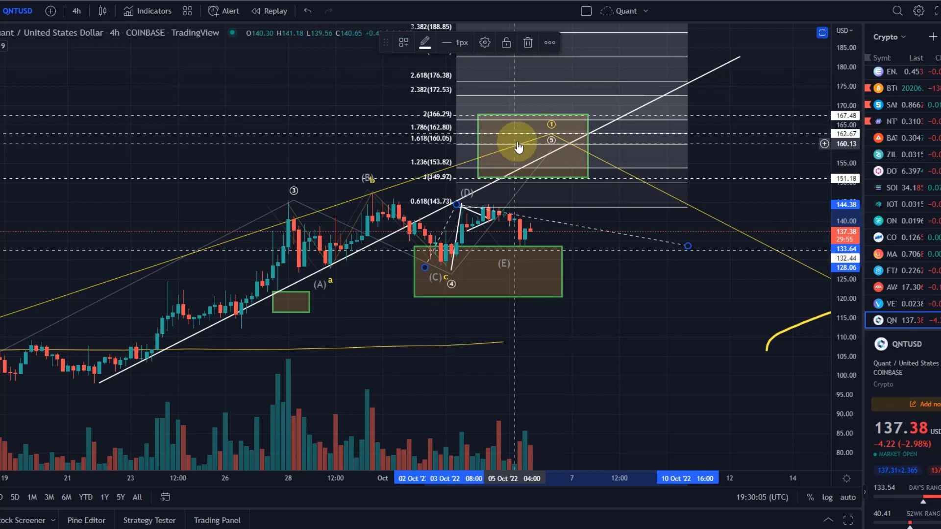
key(Delete)
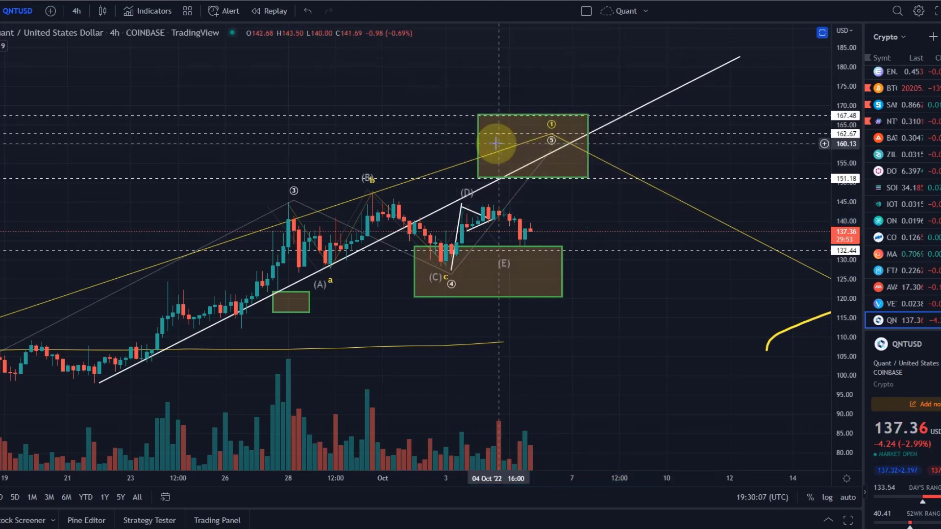